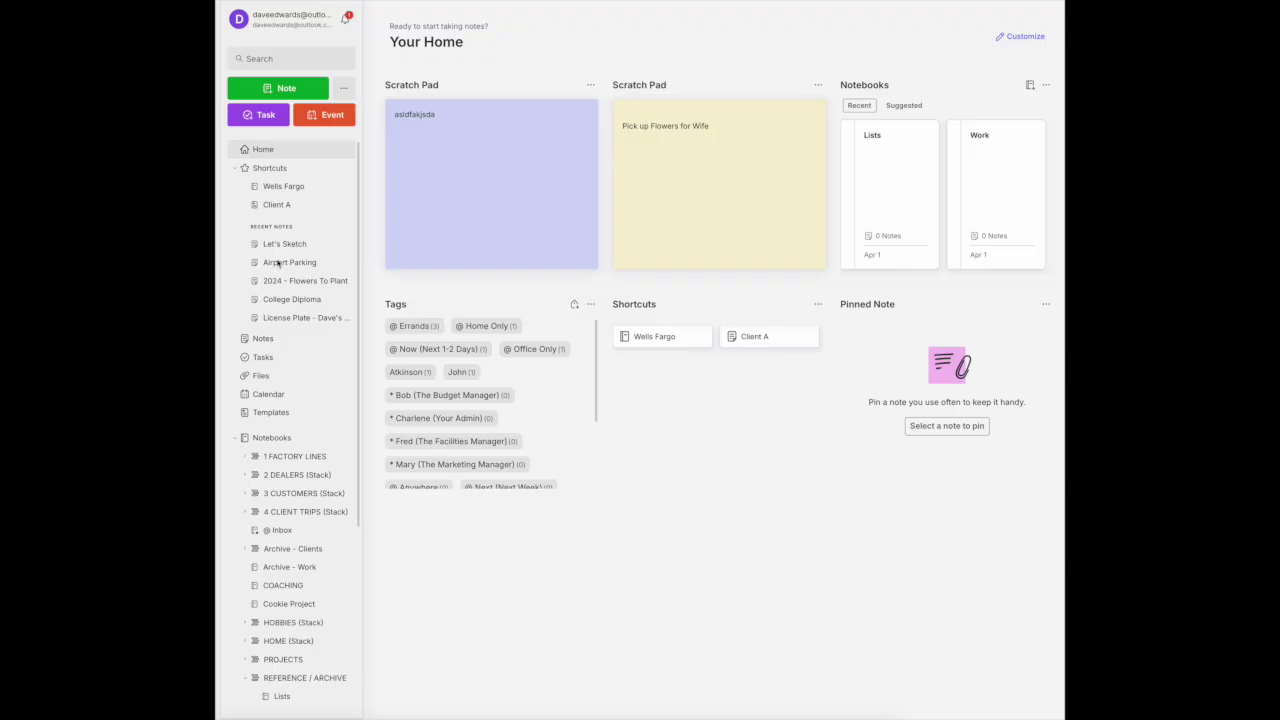
Open the 'Let's Sketch' note from Recent Notes.
{"action": "left_click", "coordinate": [280, 245]}
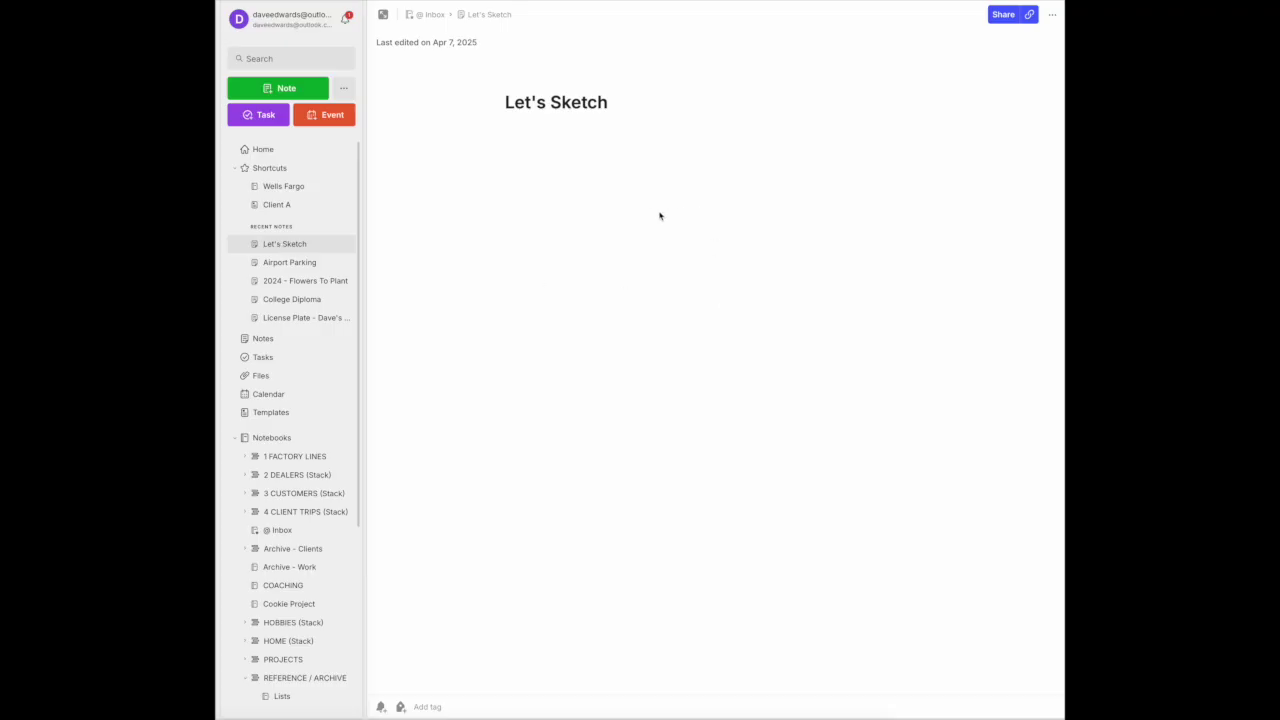
Paste two lorem ipsum paragraphs into the note and open the Insert list at the blank line between them.
{"action": "left_click", "coordinate": [519, 157]}
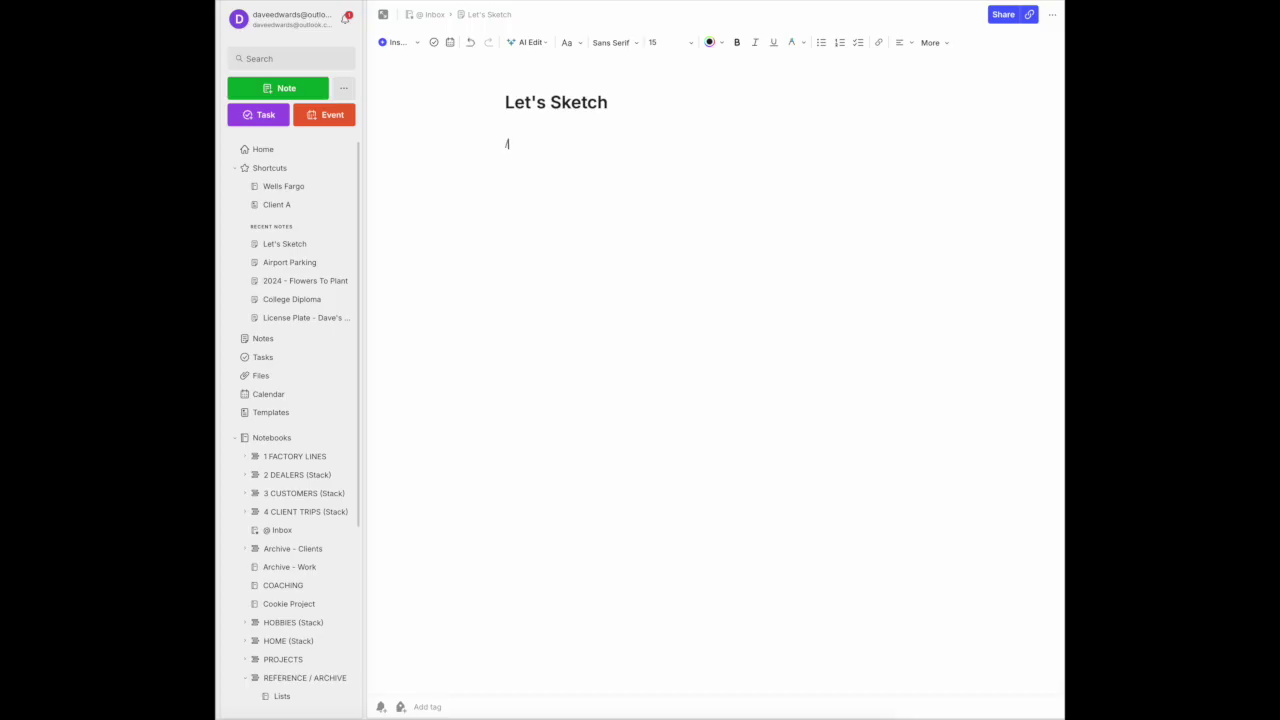
{"action": "type", "text": "Lorem ipsum dolor sit amet, consectetur adipiscing elit. Morbi venenatis a enim sit amet hendrerit. Quisque felis quam, laoreet a ligula dignissim, dictum interdum erat. Sed varius, dui et dapibus dignissim, nisi elit blandit eros, nec fringilla augue erat vel felis. Suspendisse at dolor in tortor condimentum faucibus. Nunc faucibus blandit enim nec facilisis. Cras rhoncus odio at dolor dictum, et dignissim magna maximus. Aenean iaculis velit elit, in scelerisque ante molestie vel. Integer finibus in enim vitae bibendum. Donec posuere justo bibendum, vestibulum enim a, faucibus lorem.  Vivamus ultrices mauris ut purus iaculis faucibus. Sed ullamcorper ultrices porttitor. Mauris bibendum nulla eu est facilisis, eget imperdiet libero fringilla. In suscipit dapibus neque sit amet placerat. Maecenas aliquam rutrum condimentum. Sed sit amet viverra augue, sed vulputate purus. Nullam rutrum, purus a mattis varius, ex enim pretium purus, sed iaculis metus lacus non velit. Quisque fringilla diam maximus mauris ultricies, non commodo nisi luctus. Donec vitae nunc hendrerit, fringilla diam quis, dapibus sapien. Curabitur sed felis dolor. Nullam nec nibh eget nisi placerat fringilla quis placerat odio. Pellentesque efficitur velit at risus aliquam, non varius nulla sodales. Cras nulla nibh, gravida quis molestie eu, euismod et diam. Sed laoreet ultrices lacus ac sodales. Proin finibus tristique felis at tristique."}
{"action": "left_click", "coordinate": [558, 229]}
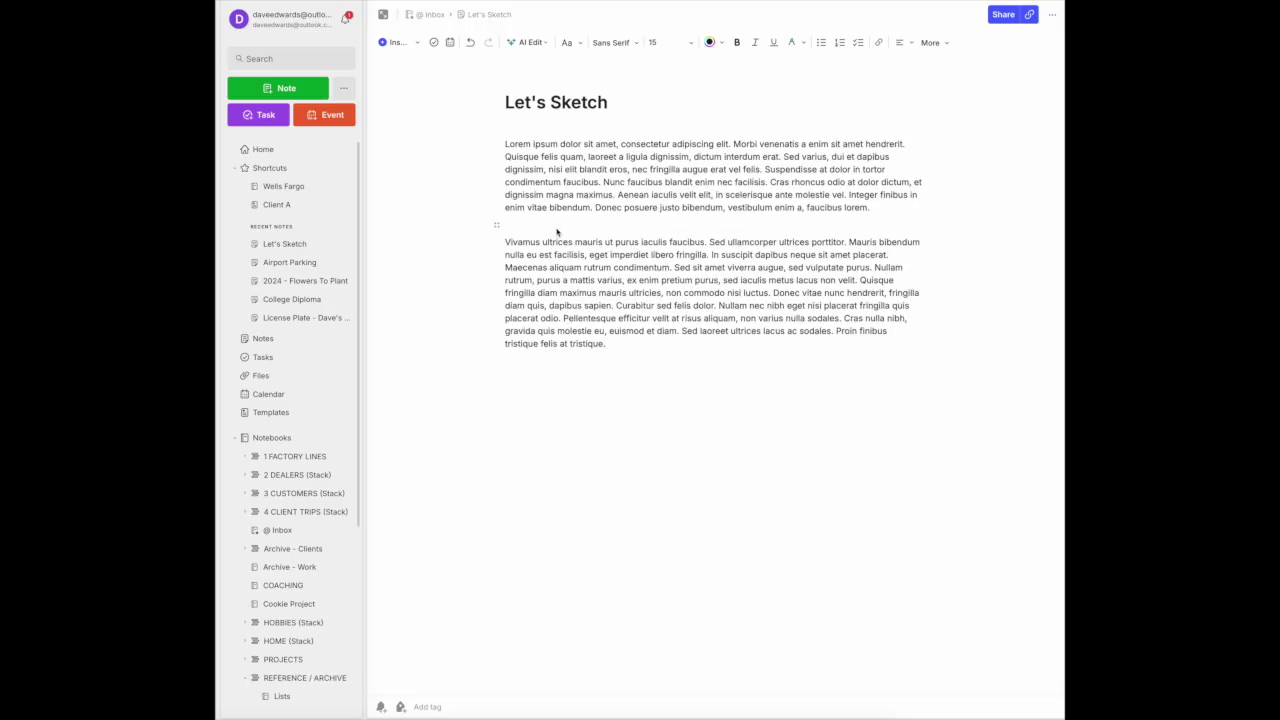
{"action": "left_click", "coordinate": [397, 44]}
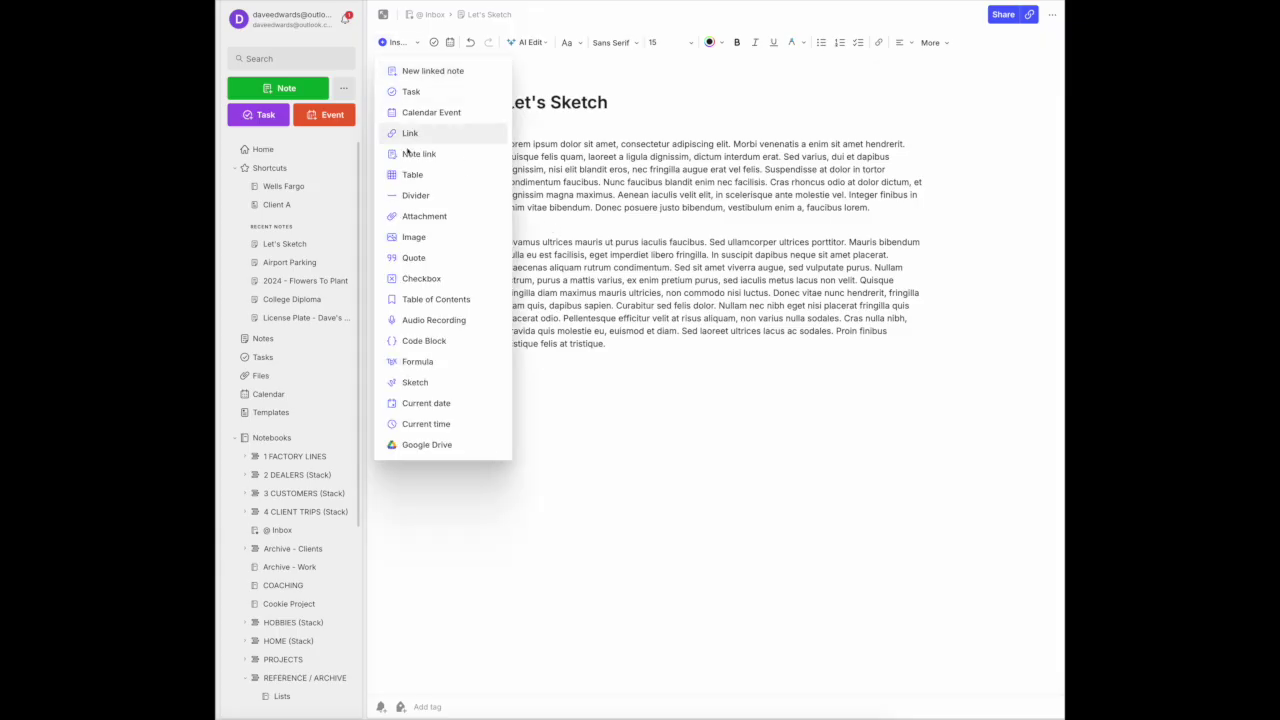
Insert a sketch, draw a rough box with the pen, and add a yellow highlighter stroke inside it.
{"action": "left_click", "coordinate": [416, 382]}
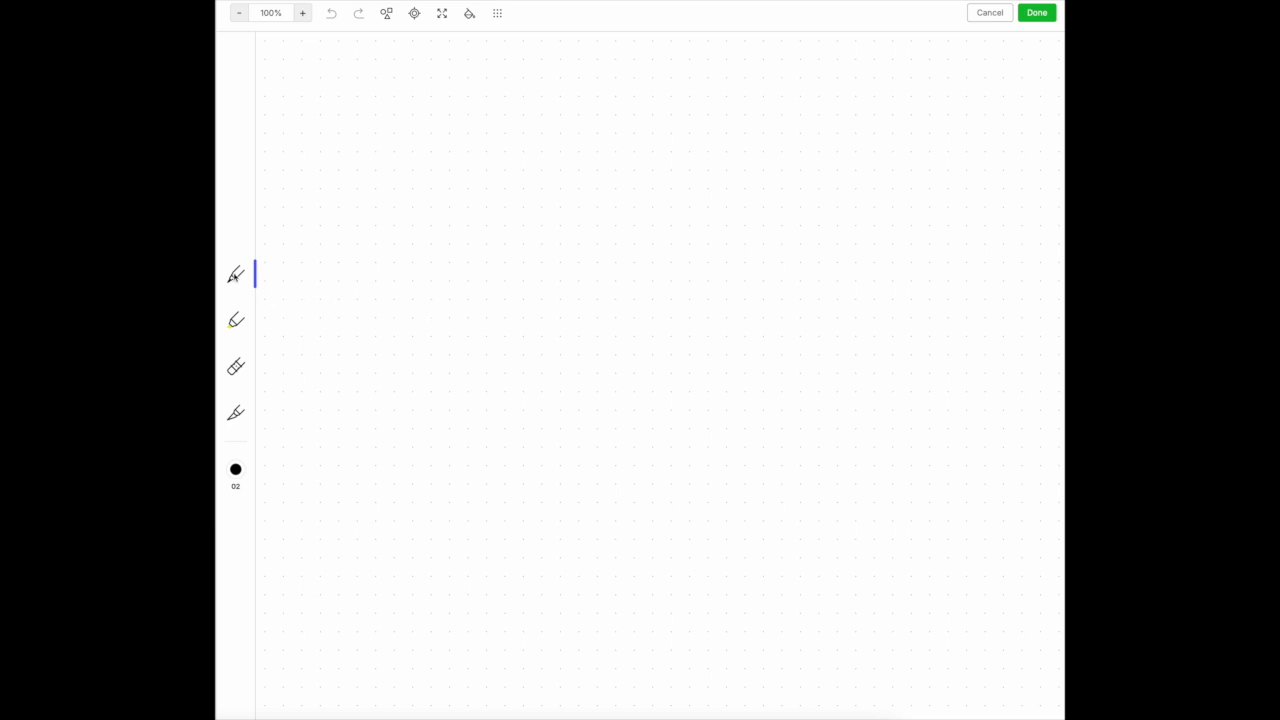
{"action": "mouse_move", "coordinate": [402, 147]}
{"action": "left_mouse_down"}
{"action": "mouse_move", "coordinate": [466, 263]}
{"action": "mouse_move", "coordinate": [606, 263]}
{"action": "mouse_move", "coordinate": [614, 104]}
{"action": "mouse_move", "coordinate": [363, 97]}
{"action": "mouse_move", "coordinate": [403, 117]}
{"action": "mouse_move", "coordinate": [403, 152]}
{"action": "left_mouse_up"}
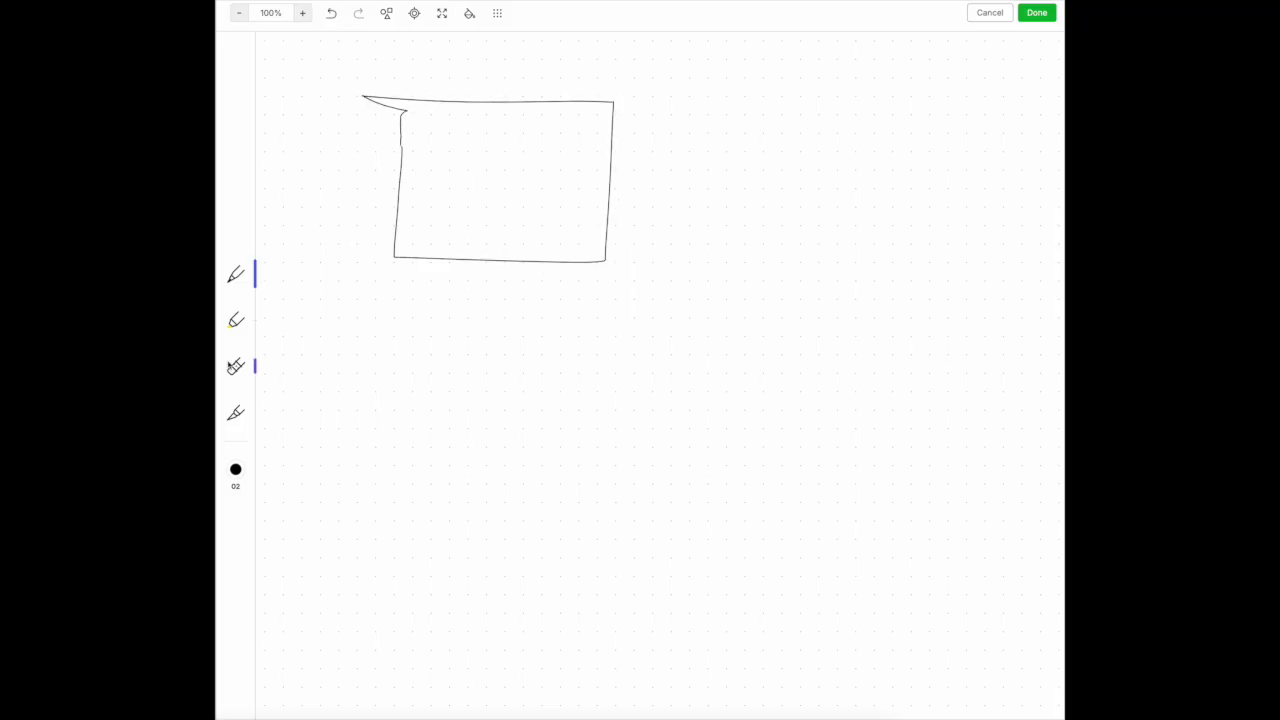
{"action": "left_click", "coordinate": [237, 324]}
{"action": "mouse_move", "coordinate": [423, 123]}
{"action": "left_mouse_down"}
{"action": "mouse_move", "coordinate": [426, 197]}
{"action": "mouse_move", "coordinate": [535, 230]}
{"action": "mouse_move", "coordinate": [577, 154]}
{"action": "mouse_move", "coordinate": [400, 119]}
{"action": "left_mouse_up"}
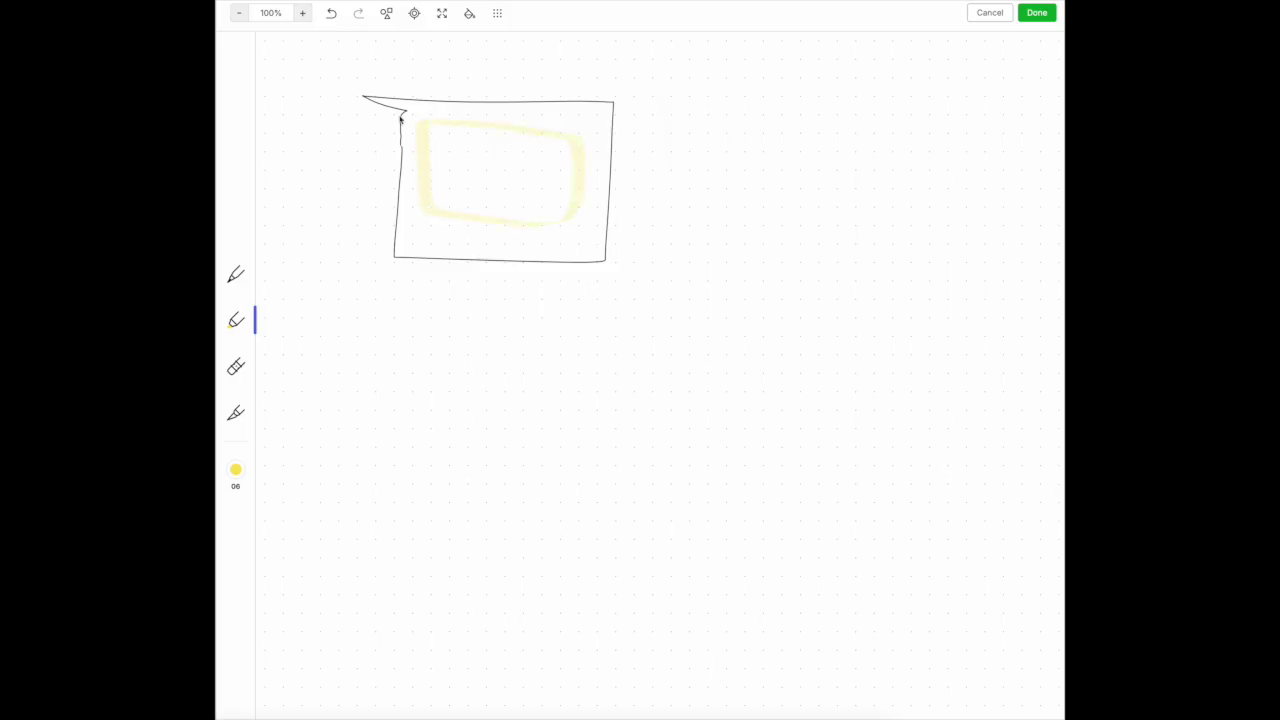
Erase the yellow highlight, then clear all drawings from the canvas.
{"action": "left_click", "coordinate": [240, 367]}
{"action": "mouse_move", "coordinate": [424, 127]}
{"action": "left_mouse_down"}
{"action": "mouse_move", "coordinate": [426, 169]}
{"action": "mouse_move", "coordinate": [451, 209]}
{"action": "mouse_move", "coordinate": [571, 214]}
{"action": "mouse_move", "coordinate": [573, 147]}
{"action": "mouse_move", "coordinate": [443, 128]}
{"action": "mouse_move", "coordinate": [358, 96]}
{"action": "left_mouse_up"}
{"action": "left_click", "coordinate": [236, 413]}
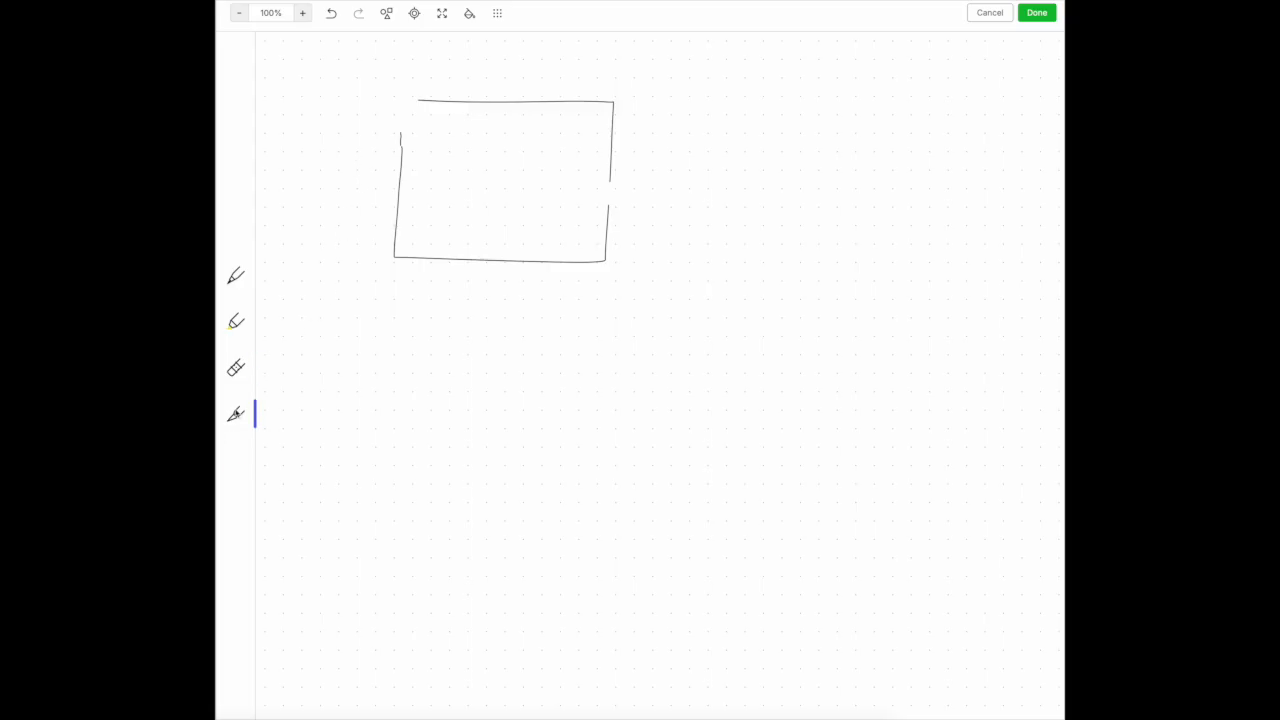
{"action": "left_click", "coordinate": [236, 368]}
{"action": "left_click", "coordinate": [236, 470]}
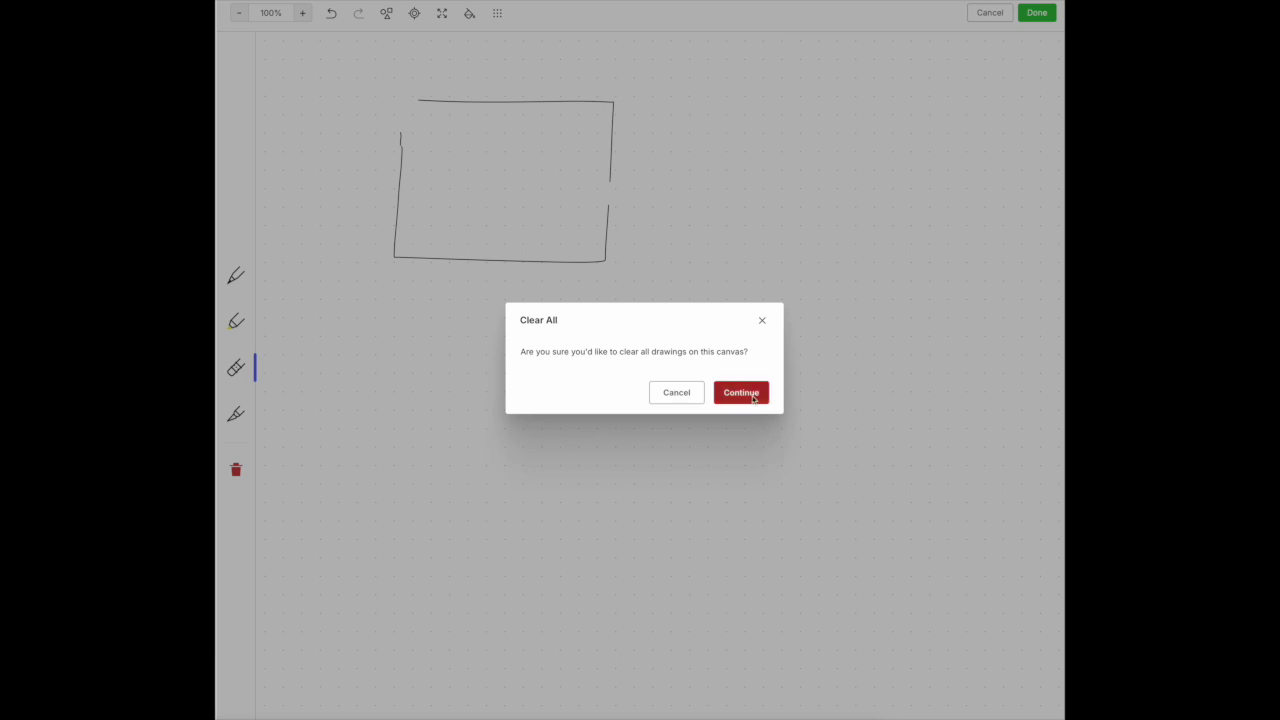
{"action": "left_click", "coordinate": [754, 398]}
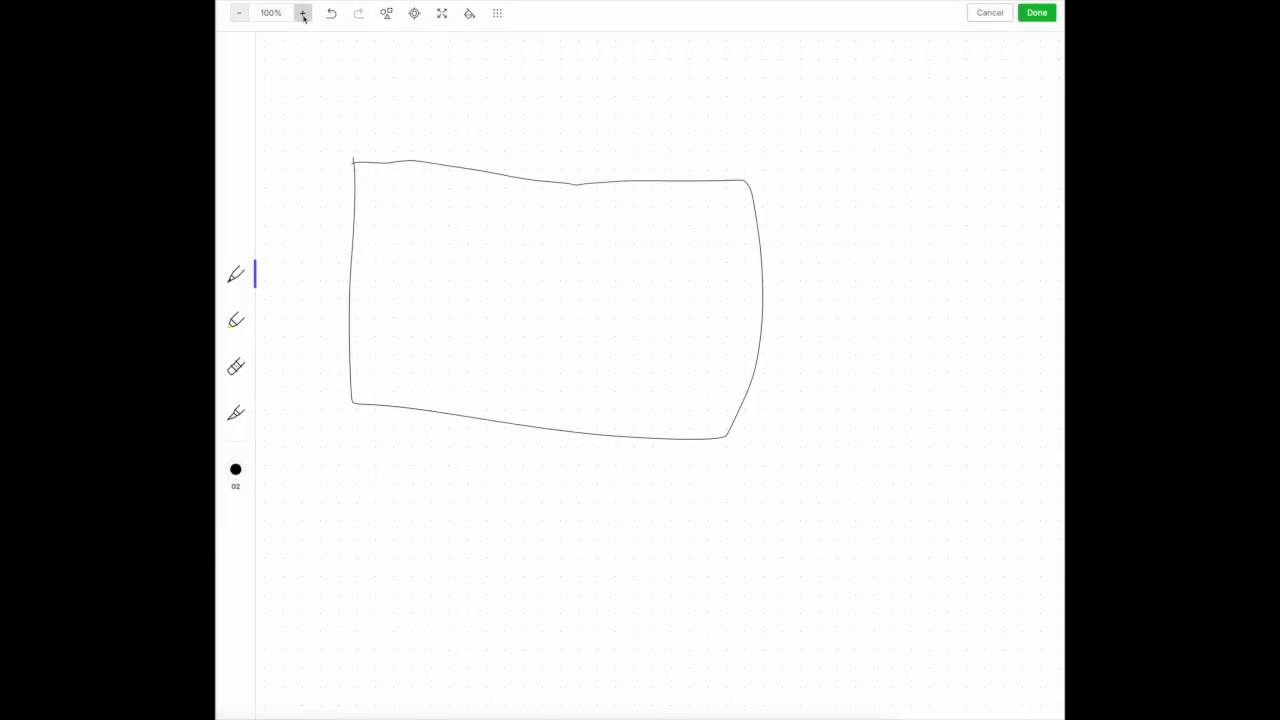
Zoom the canvas to 50%, undo and redo a stroke, enable Snap to shape, then draw a square and circle.
{"action": "left_click", "coordinate": [239, 13]}
{"action": "left_click", "coordinate": [239, 13]}
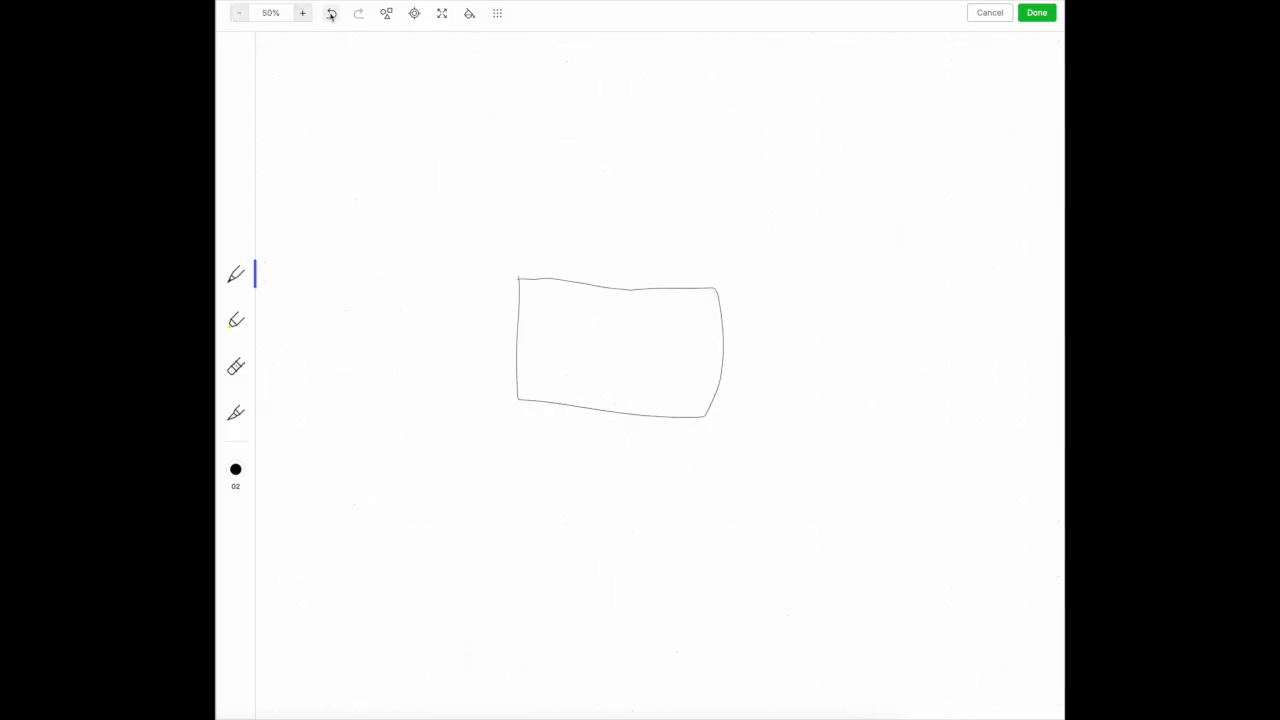
{"action": "left_click", "coordinate": [331, 13]}
{"action": "left_click", "coordinate": [358, 13]}
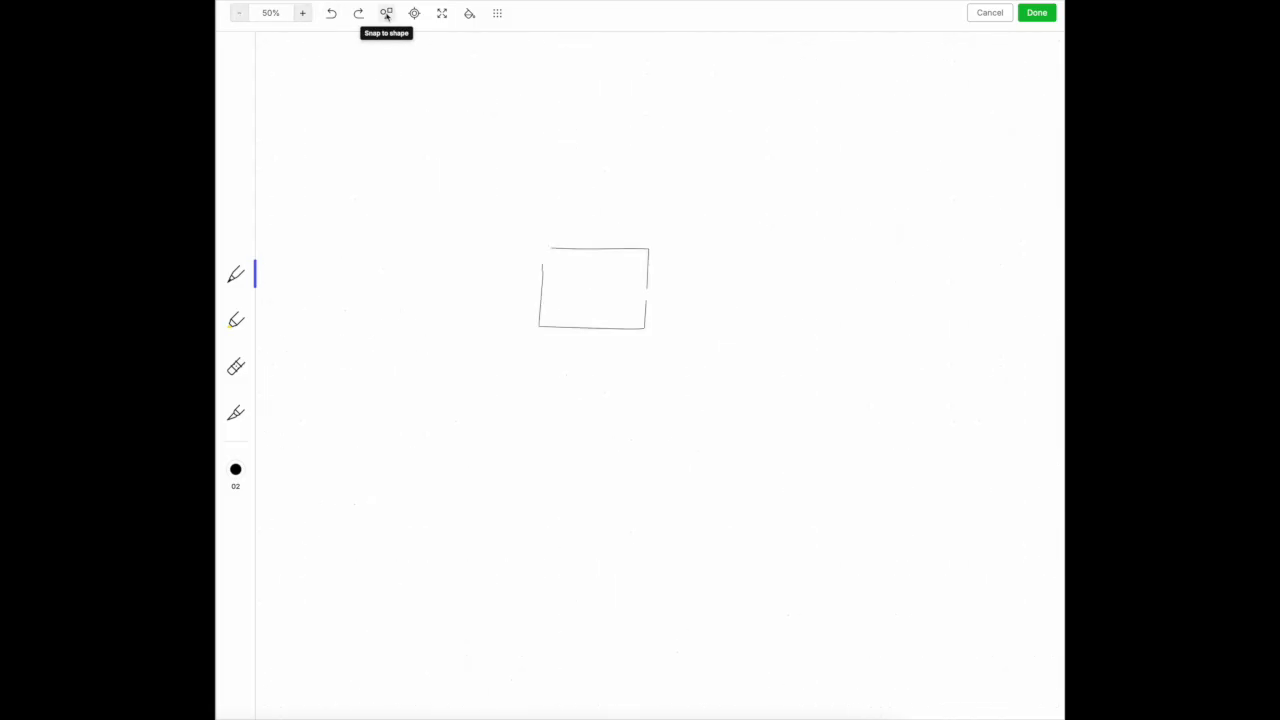
{"action": "left_click", "coordinate": [386, 15]}
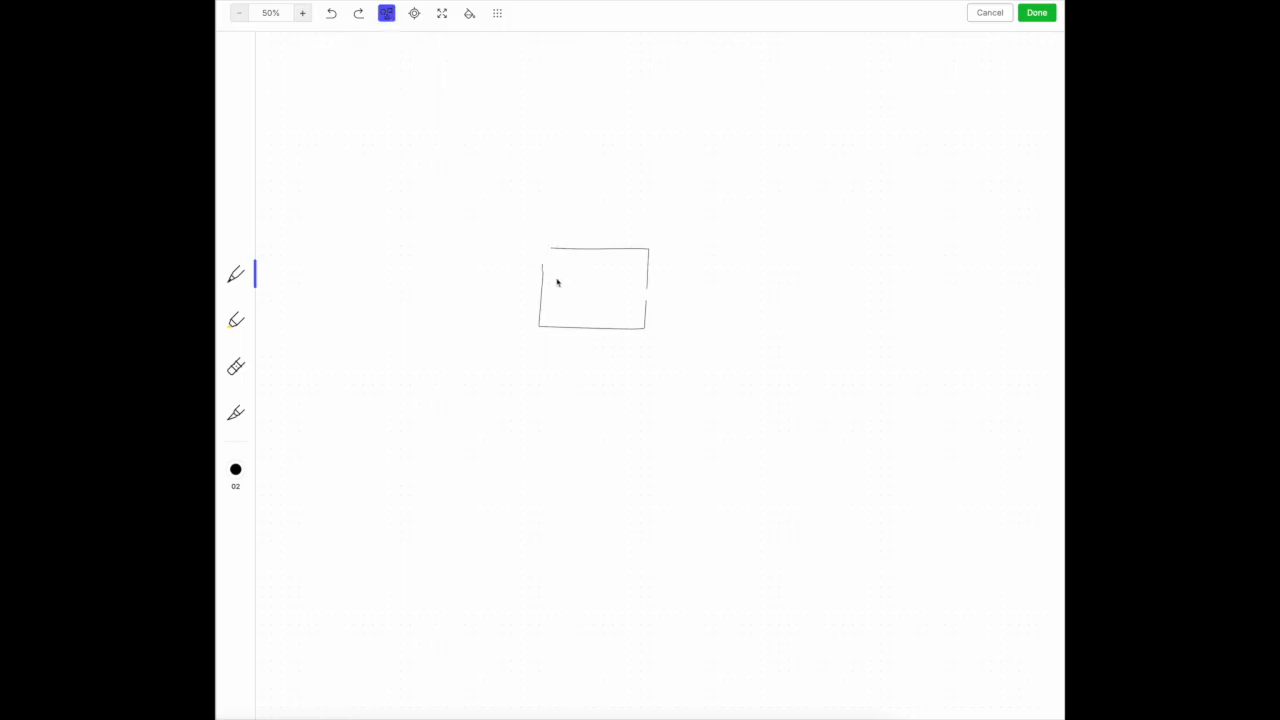
{"action": "mouse_move", "coordinate": [346, 137]}
{"action": "left_mouse_down"}
{"action": "mouse_move", "coordinate": [486, 303]}
{"action": "mouse_move", "coordinate": [503, 146]}
{"action": "mouse_move", "coordinate": [339, 118]}
{"action": "mouse_move", "coordinate": [346, 136]}
{"action": "left_mouse_up"}
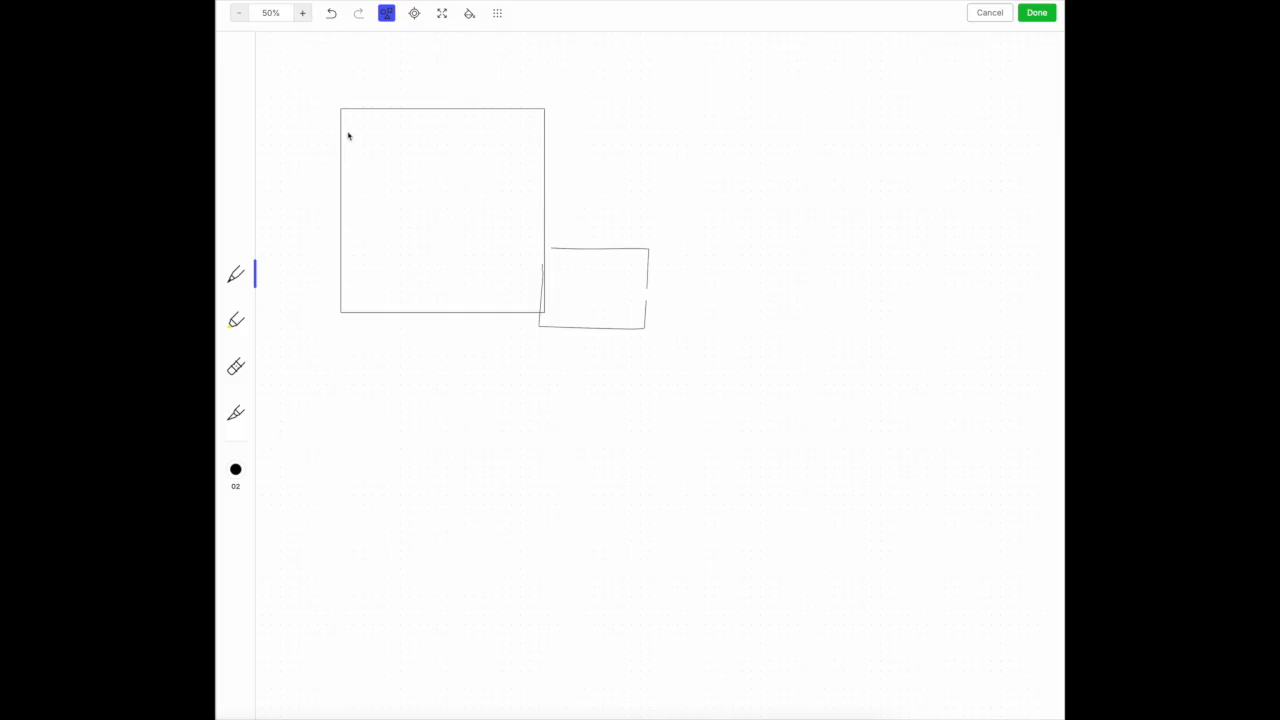
{"action": "mouse_move", "coordinate": [727, 132]}
{"action": "left_mouse_down"}
{"action": "mouse_move", "coordinate": [737, 260]}
{"action": "mouse_move", "coordinate": [943, 89]}
{"action": "mouse_move", "coordinate": [749, 97]}
{"action": "mouse_move", "coordinate": [731, 135]}
{"action": "left_mouse_up"}
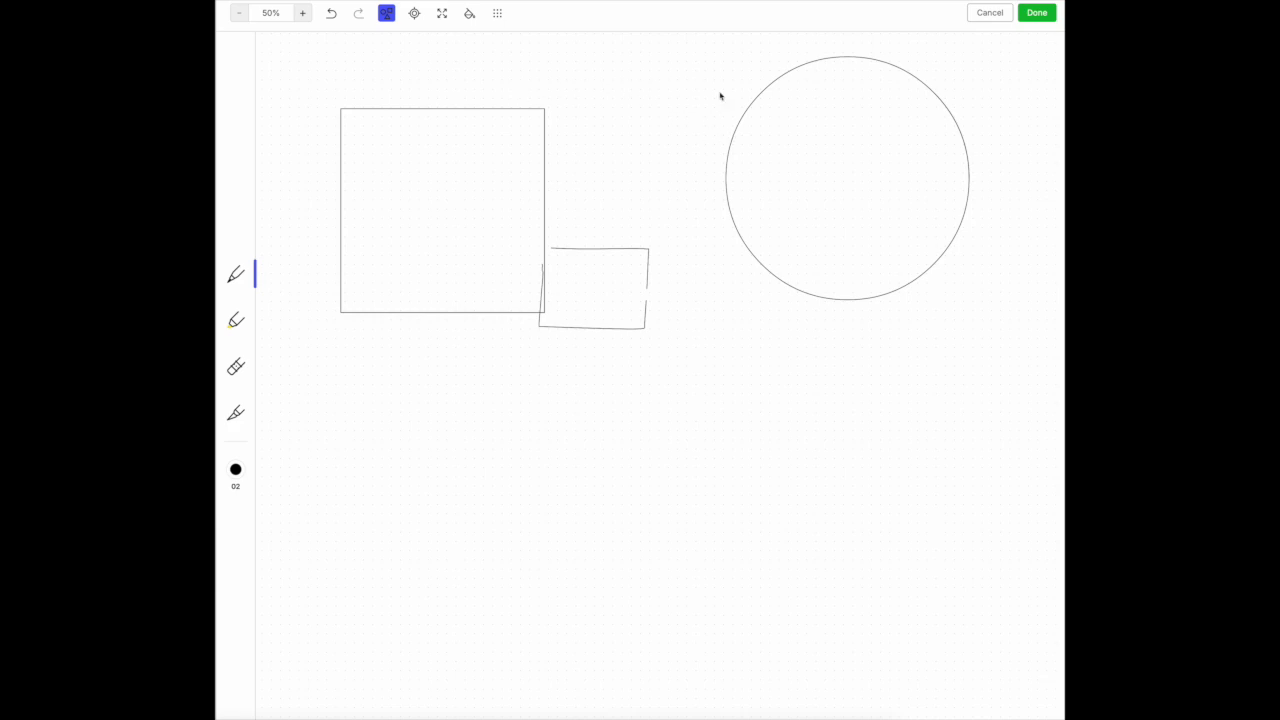
Reset the zoom, give the sketch a pale yellow square-grid background, and embed it in the note.
{"action": "left_click", "coordinate": [414, 13]}
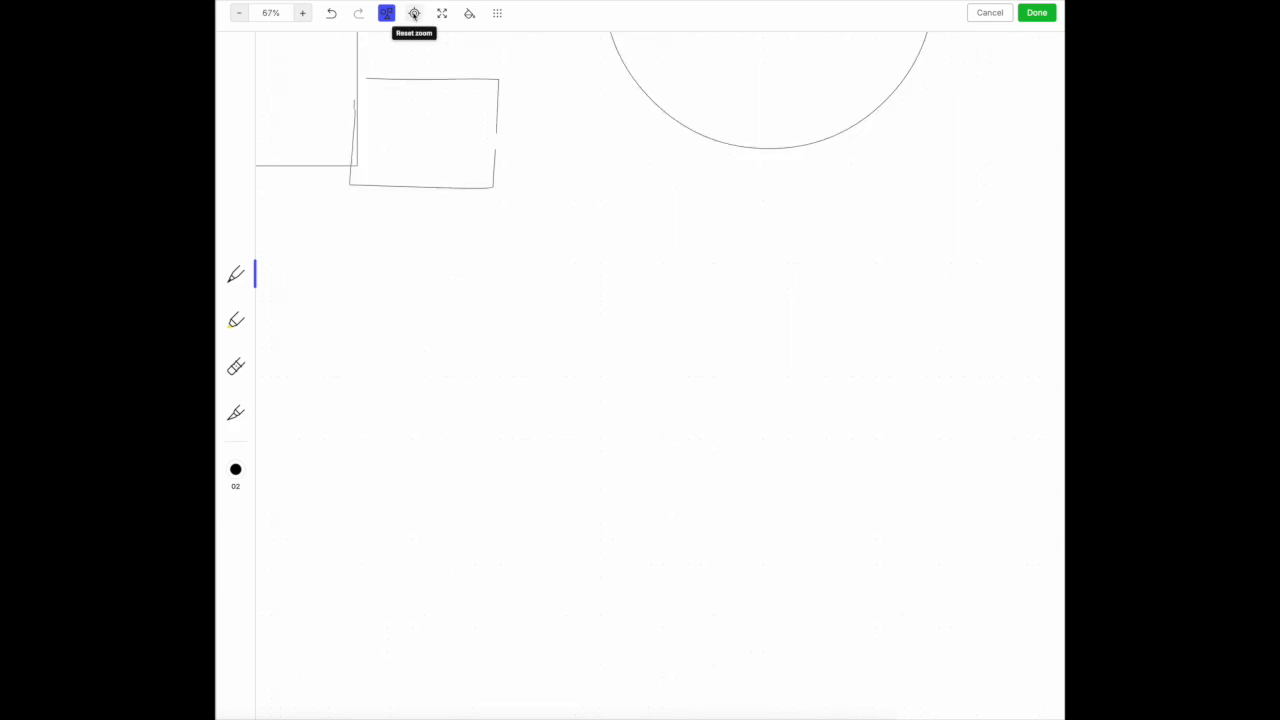
{"action": "left_click", "coordinate": [469, 13]}
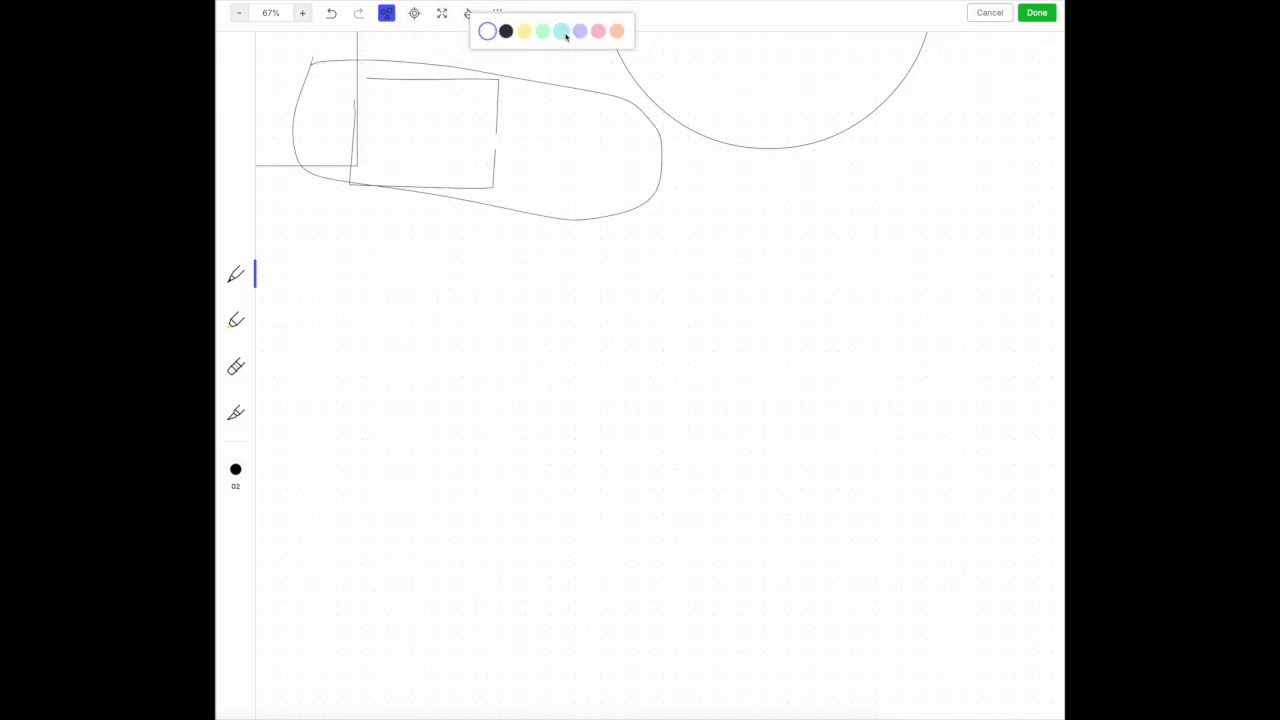
{"action": "left_click", "coordinate": [525, 32]}
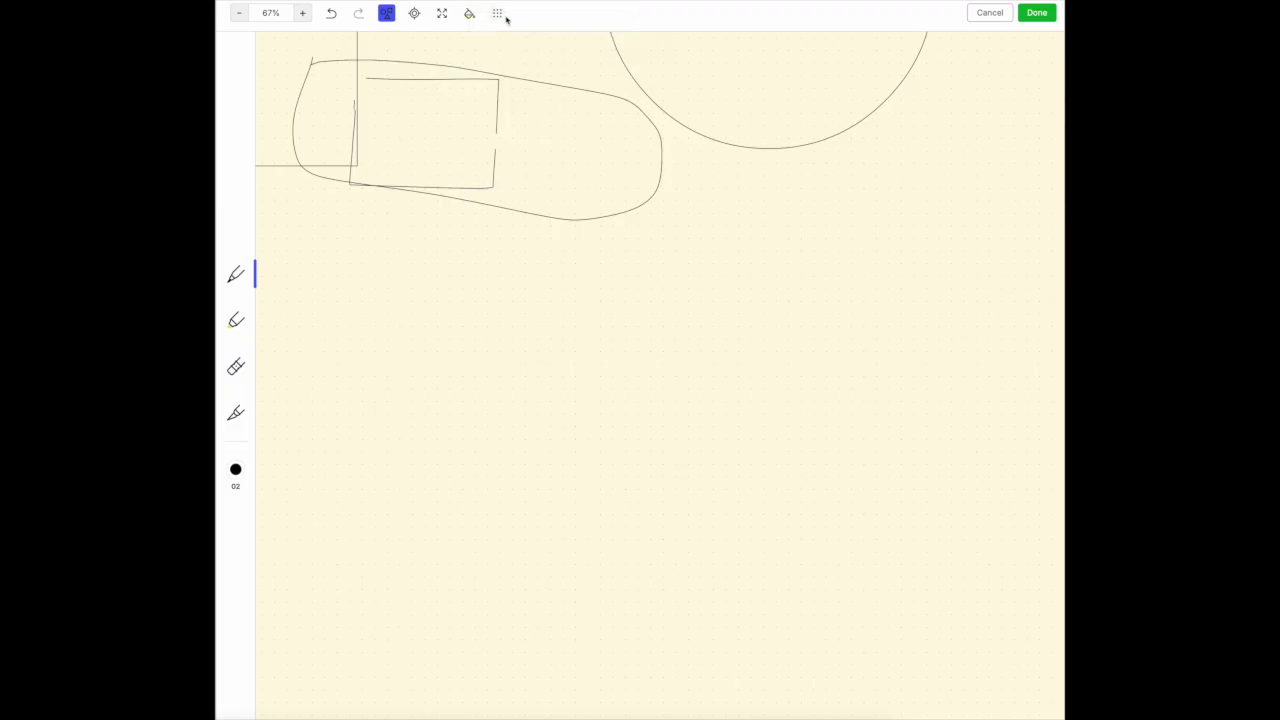
{"action": "left_click", "coordinate": [498, 13]}
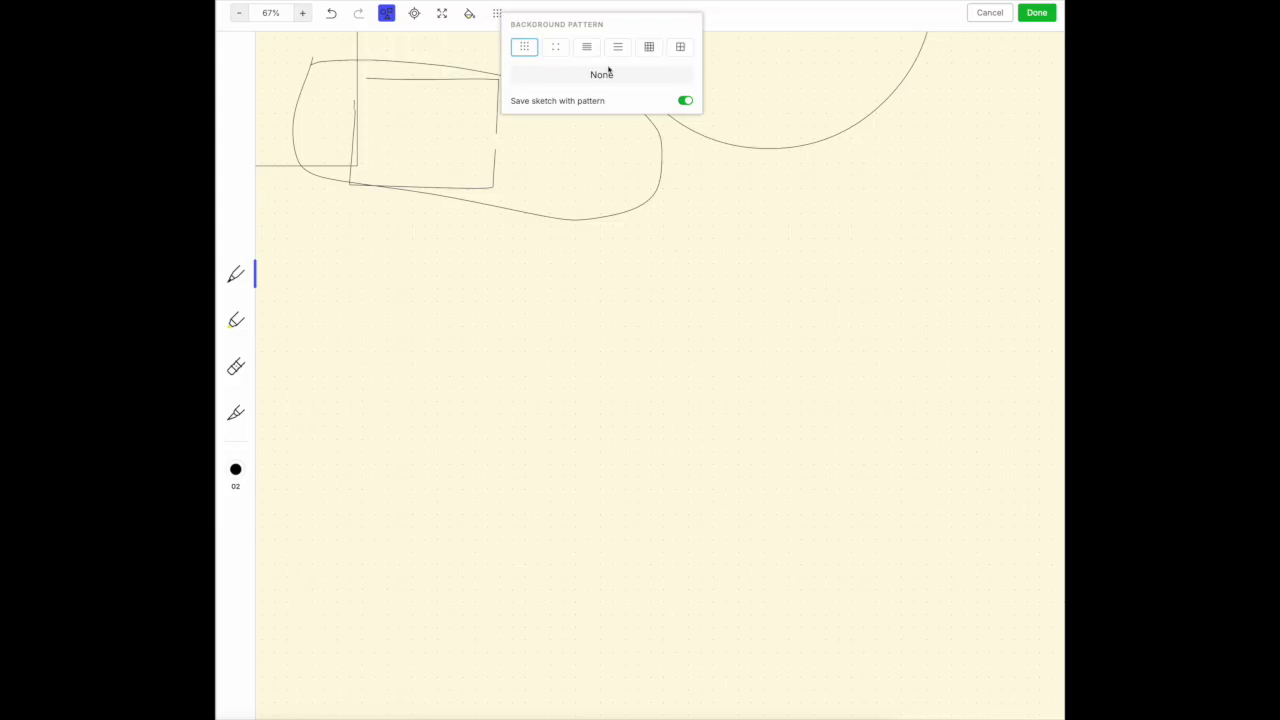
{"action": "left_click", "coordinate": [649, 47]}
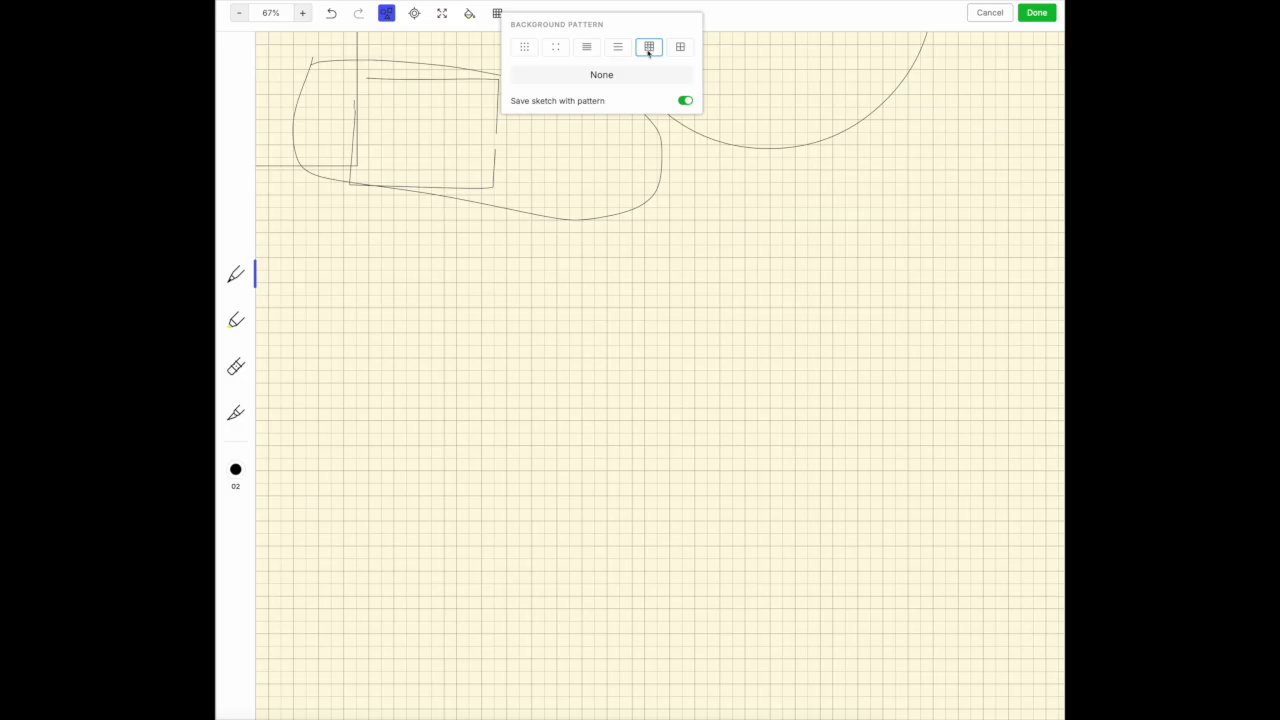
{"action": "left_click", "coordinate": [1037, 13]}
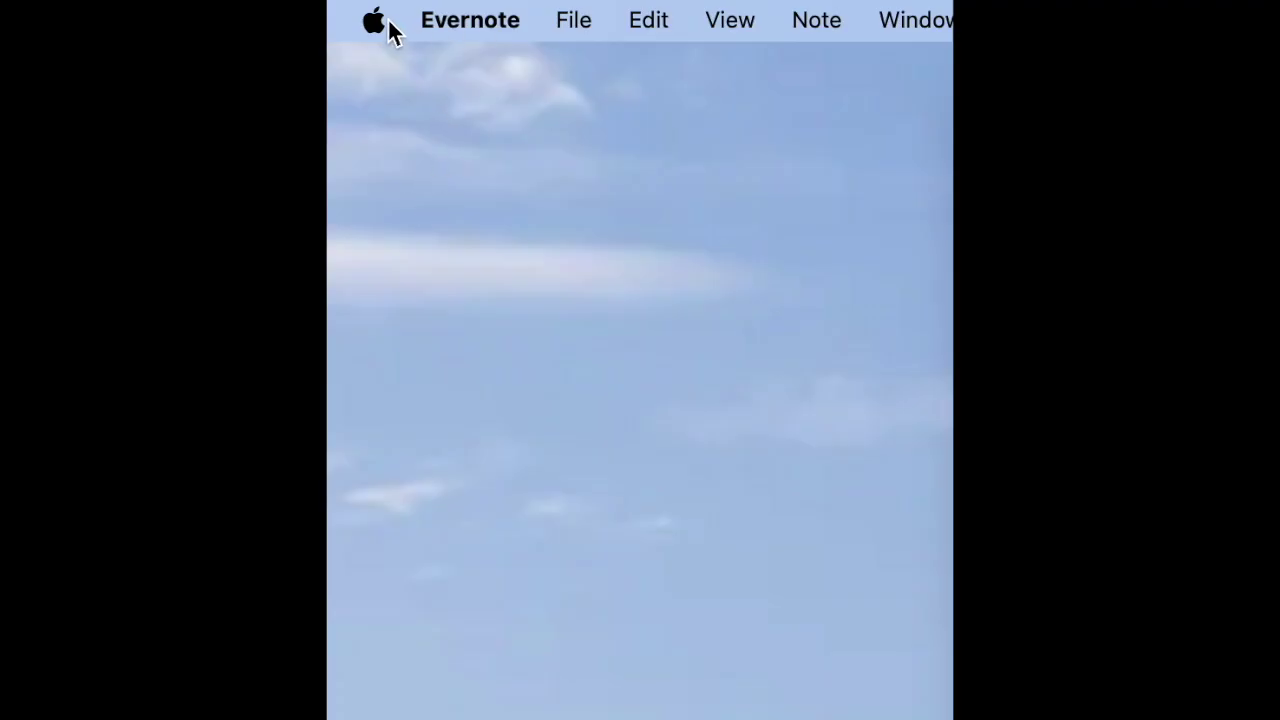
Check the version in About Evernote, run Check for Updates, and open the release notes.
{"action": "left_click", "coordinate": [455, 28]}
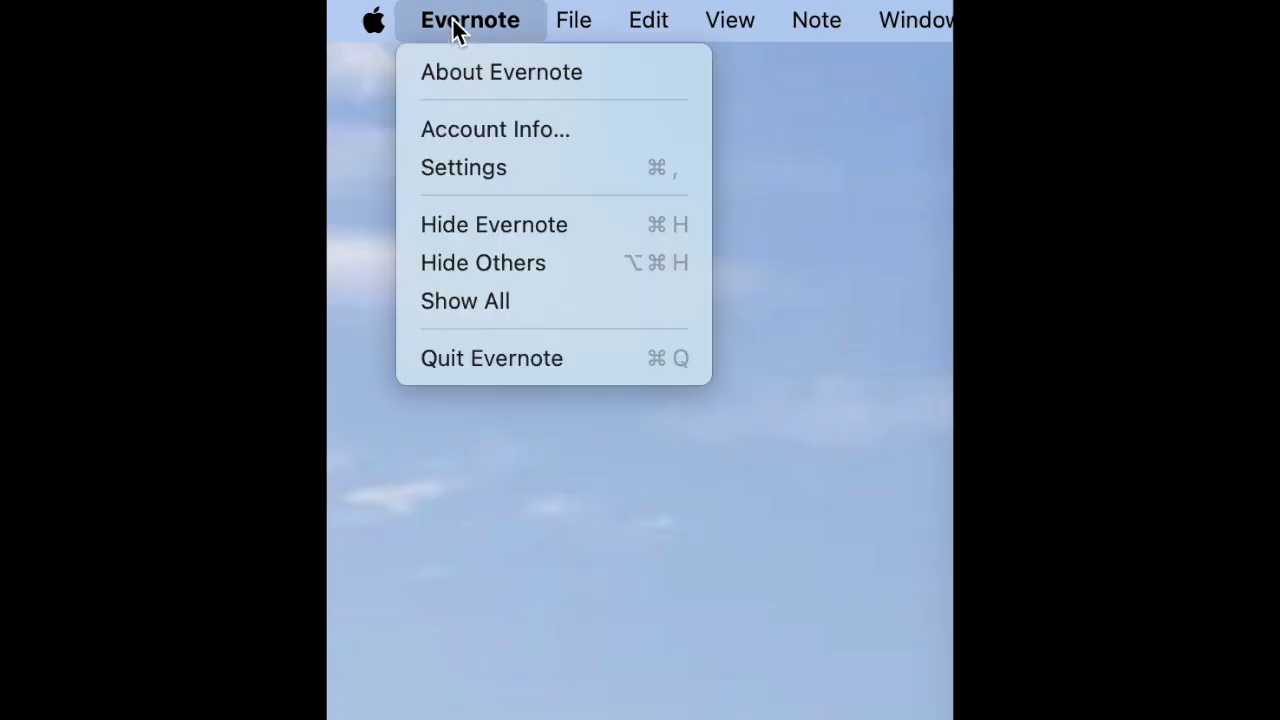
{"action": "left_click", "coordinate": [501, 67]}
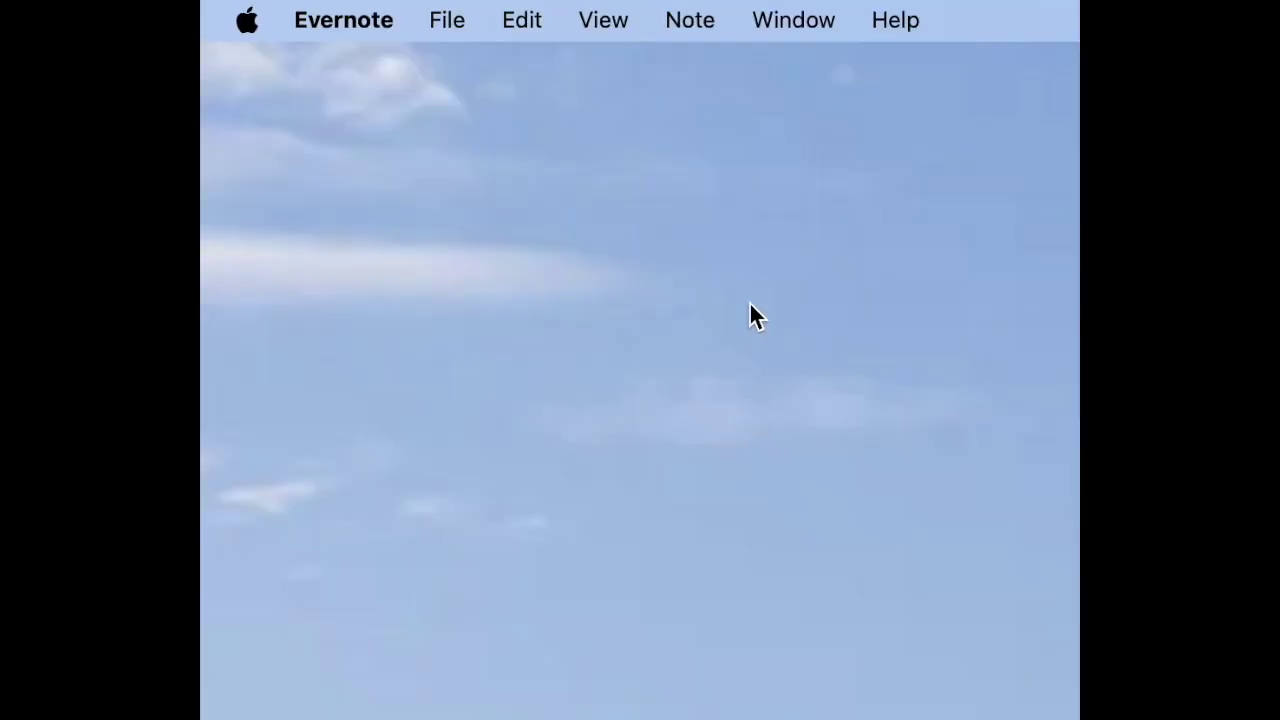
{"action": "left_click", "coordinate": [896, 22]}
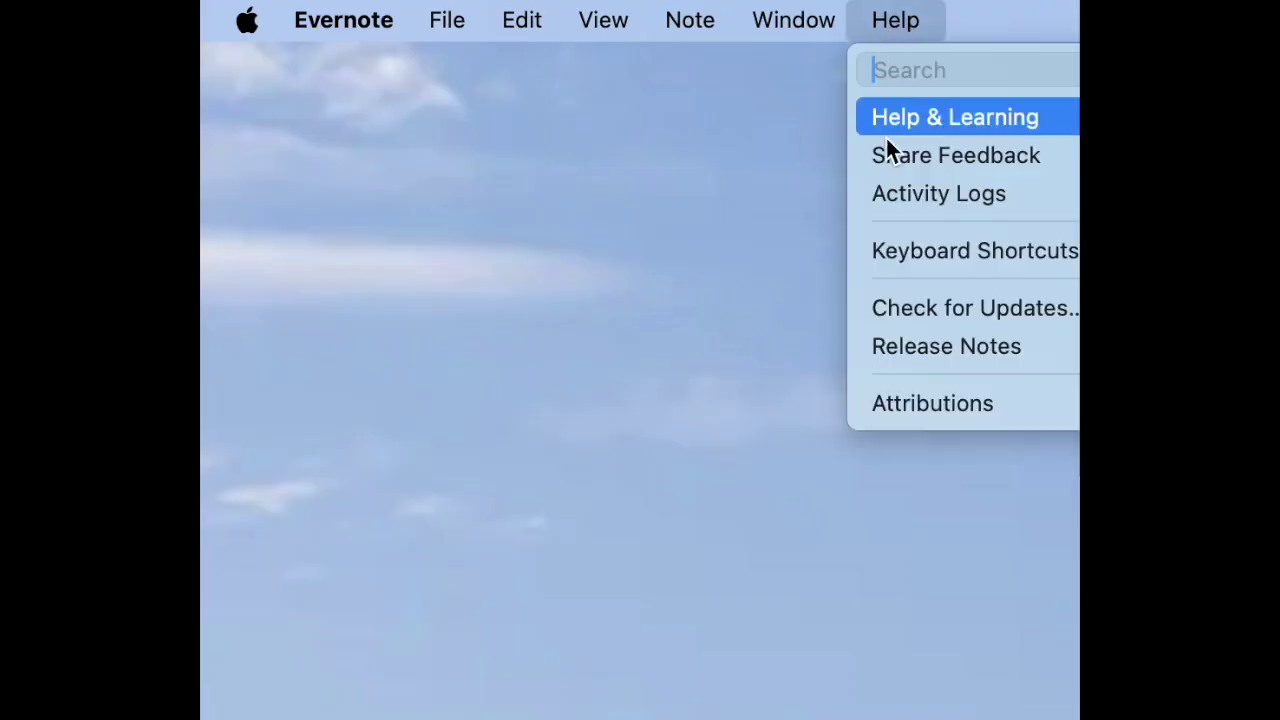
{"action": "left_click", "coordinate": [920, 308]}
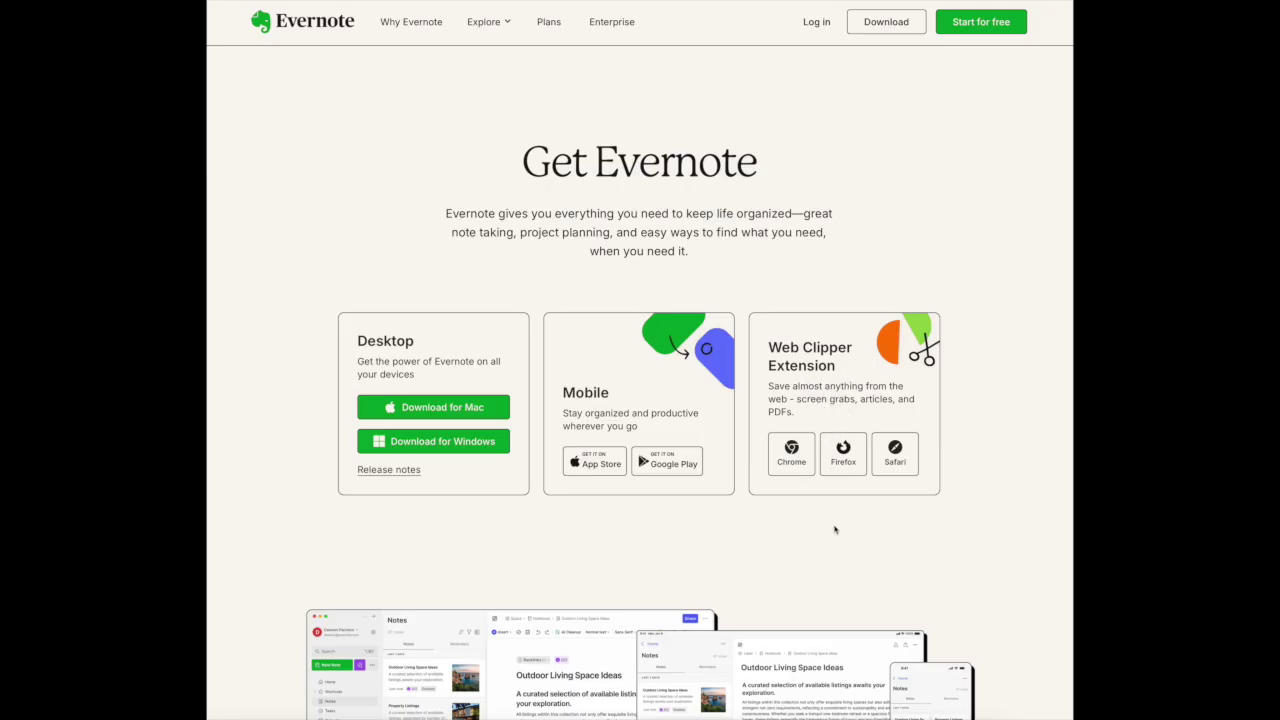
{"action": "left_click", "coordinate": [388, 469]}
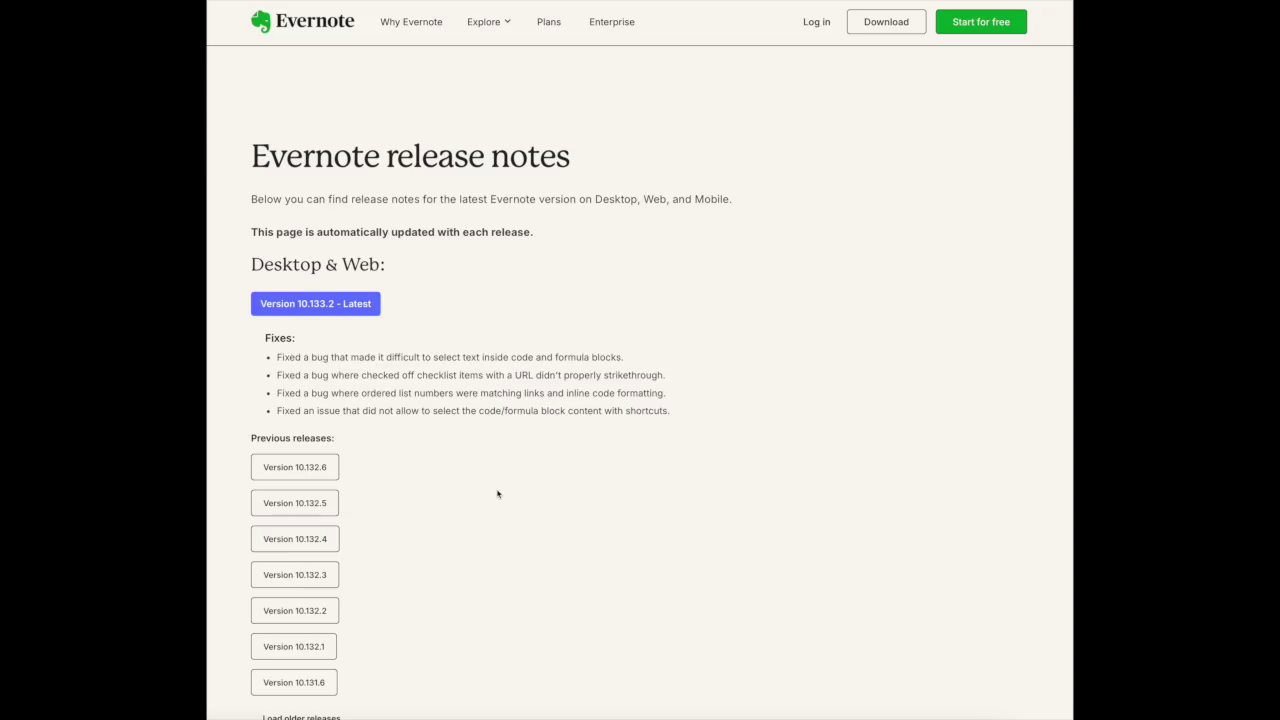